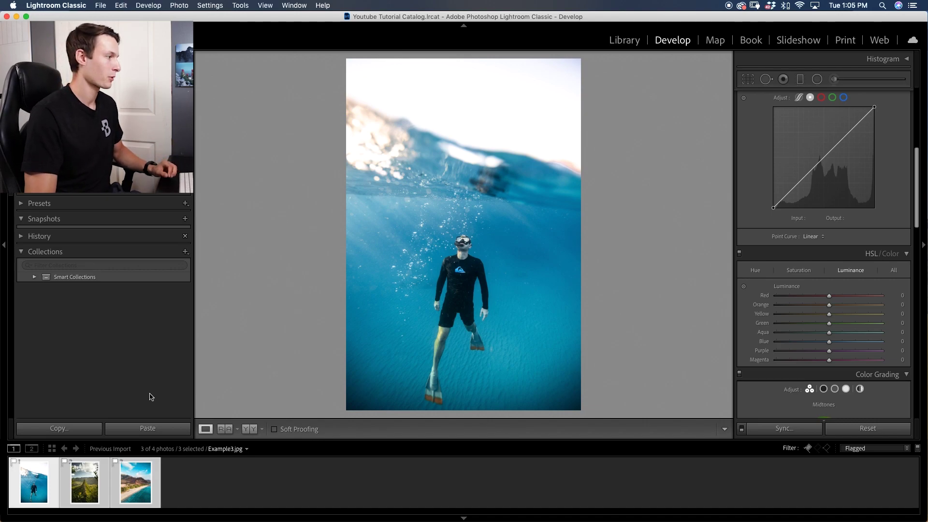
# Preview the diver photo, then load the mountain photo Example2.jpg from the filmstrip into Develop
pyautogui.click(92, 476)
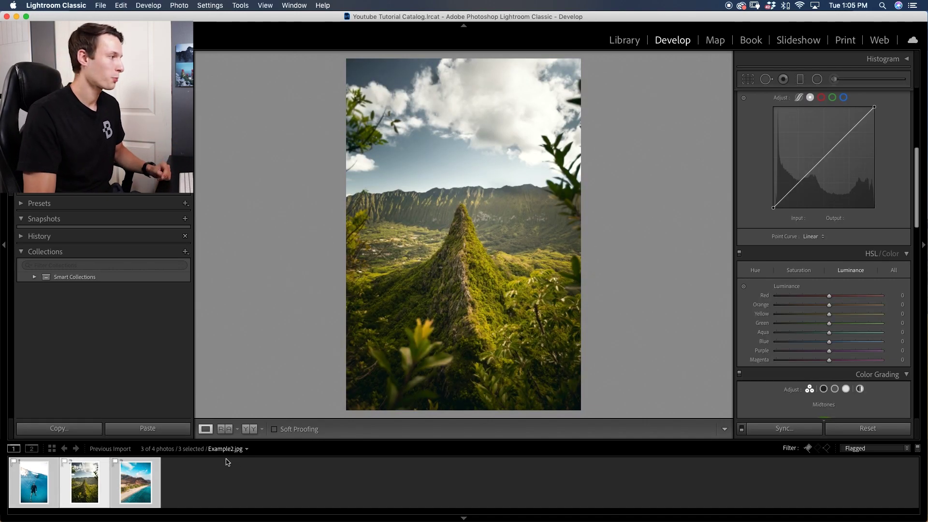
pyautogui.click(37, 492)
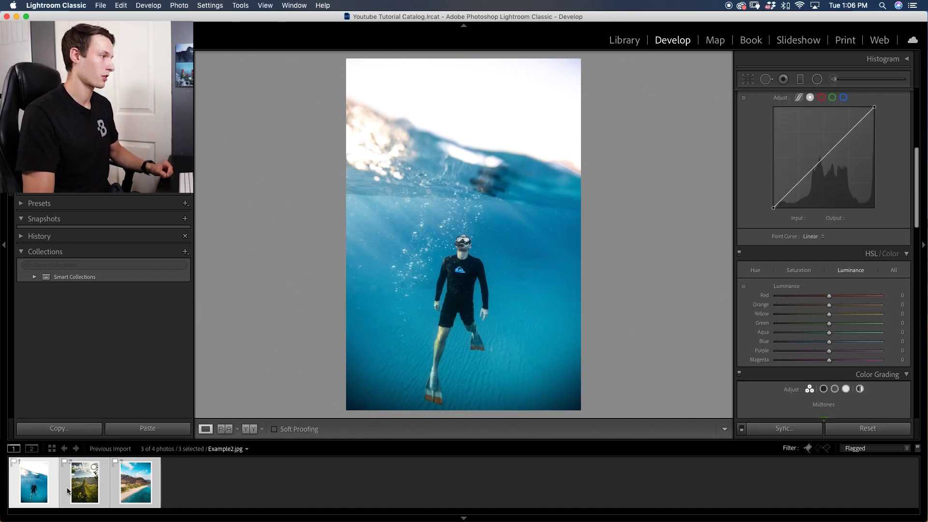
pyautogui.click(81, 492)
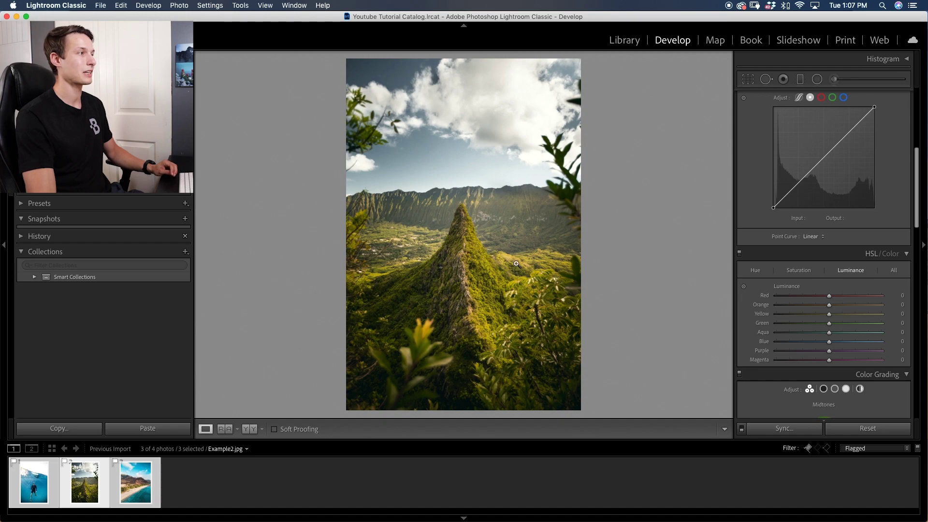
# Switch the HSL/Color panel to its Saturation sliders for Example2.jpg
pyautogui.click(817, 268)
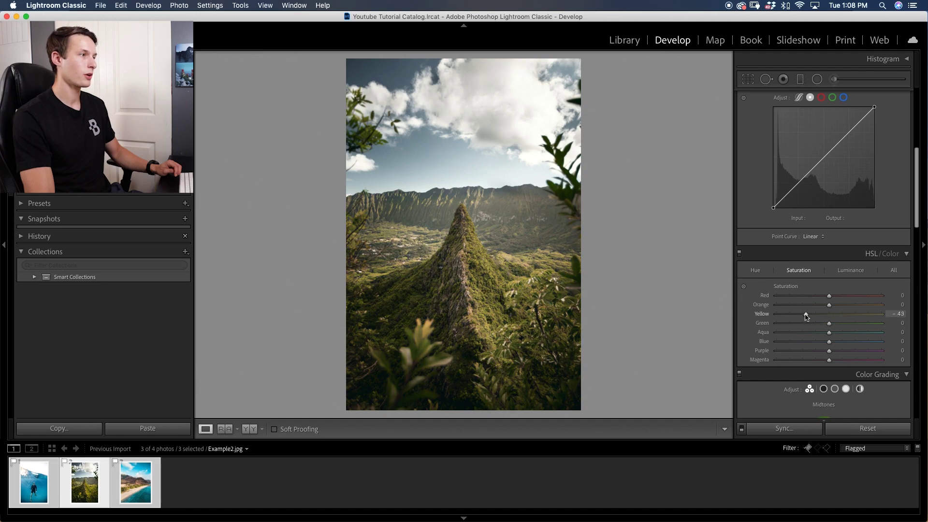
# Lower the mountain photo's saturation to Red −30, Orange −34, Yellow −55, Green −49, Blue −45
pyautogui.moveTo(809, 317); pyautogui.dragTo(801, 317)
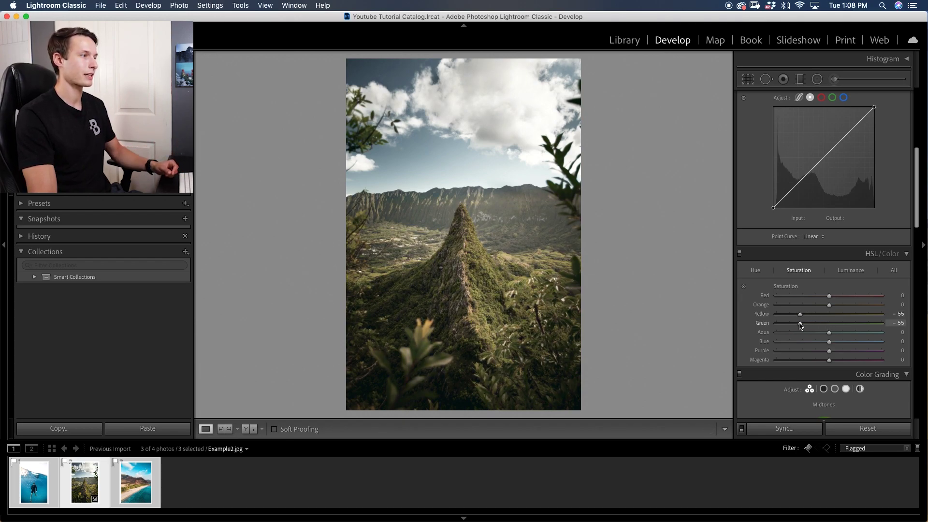
pyautogui.moveTo(804, 326); pyautogui.dragTo(804, 325)
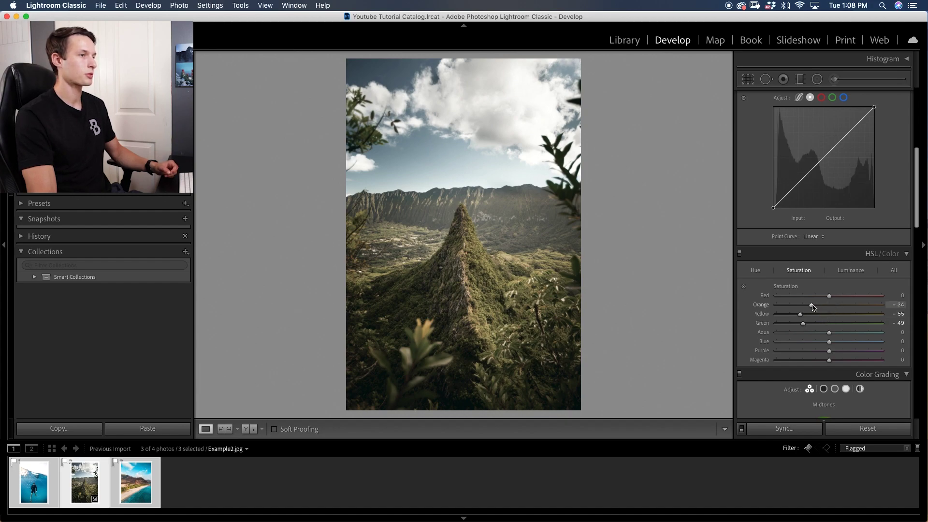
pyautogui.click(814, 296)
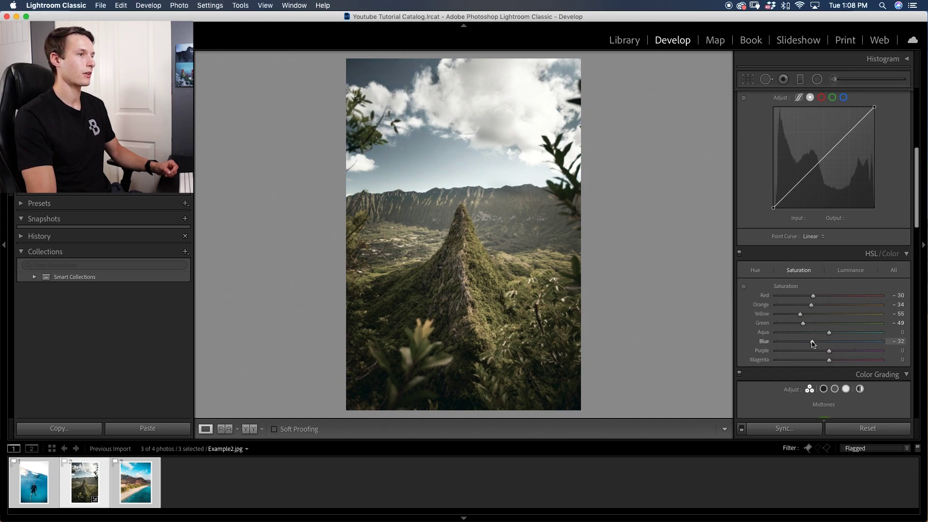
pyautogui.moveTo(813, 343); pyautogui.dragTo(807, 344)
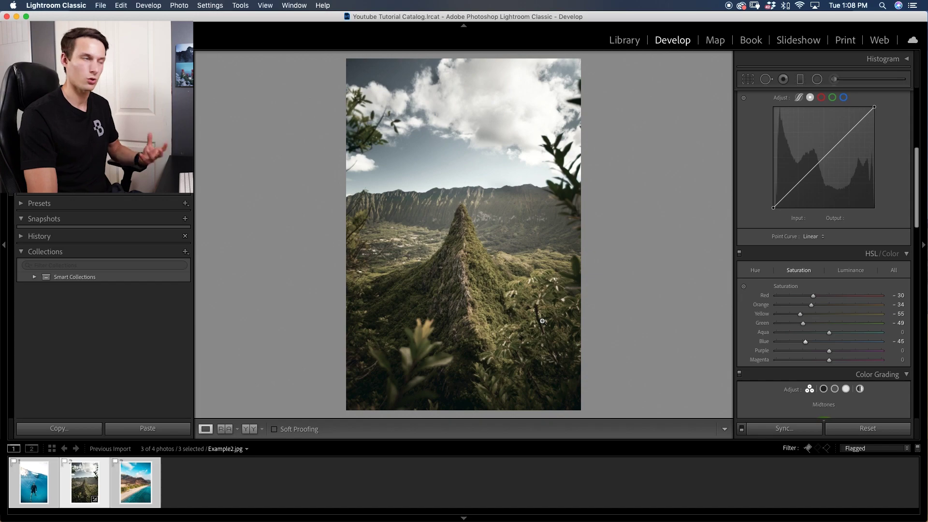
# Set HSL luminance to Red +26, Orange +28, Yellow −9, Green −41, Aqua +19, Blue −30
pyautogui.click(849, 271)
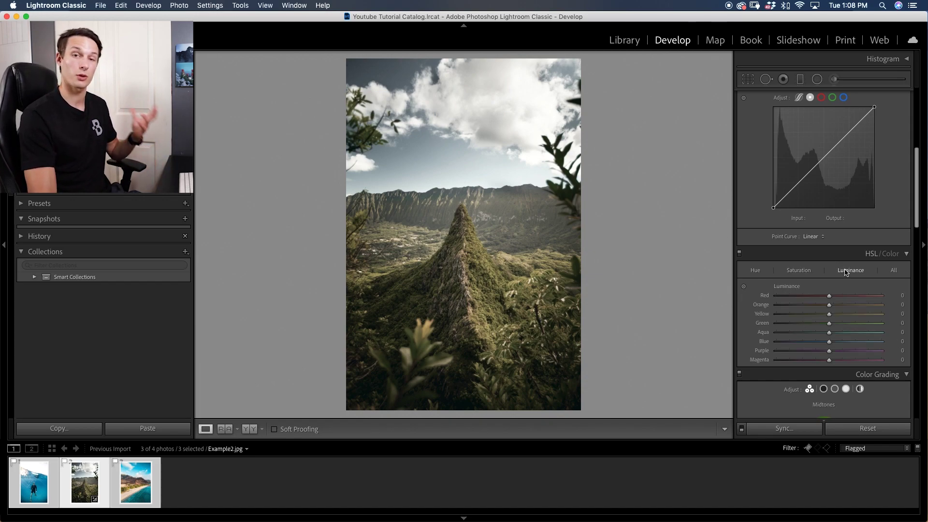
pyautogui.click(798, 271)
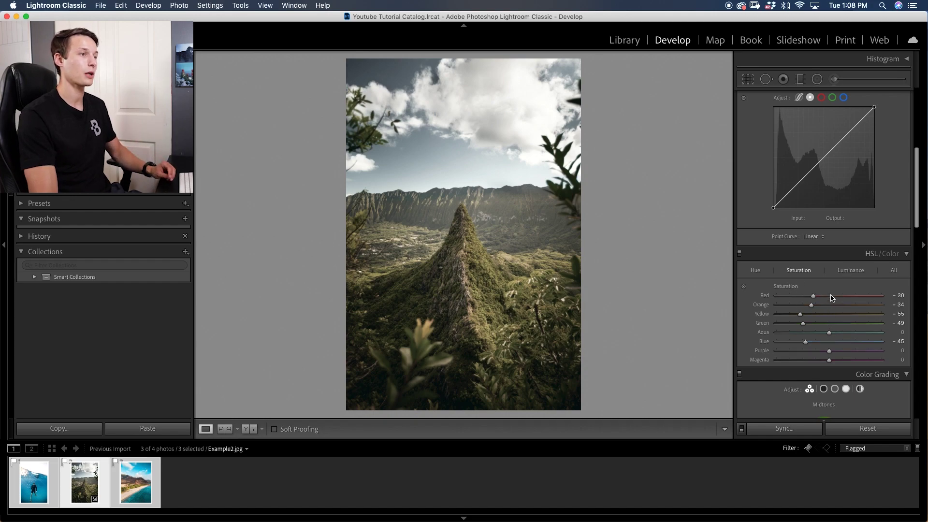
pyautogui.click(849, 274)
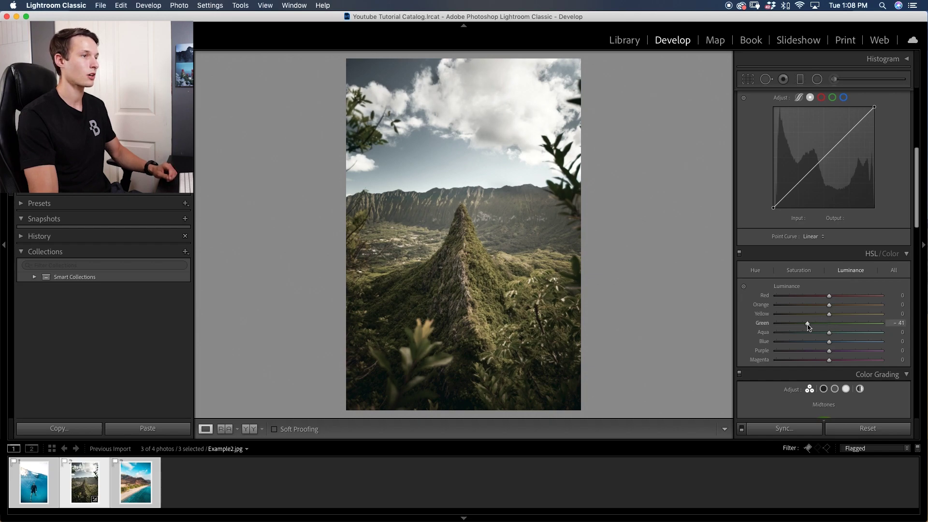
pyautogui.moveTo(830, 315); pyautogui.dragTo(822, 318)
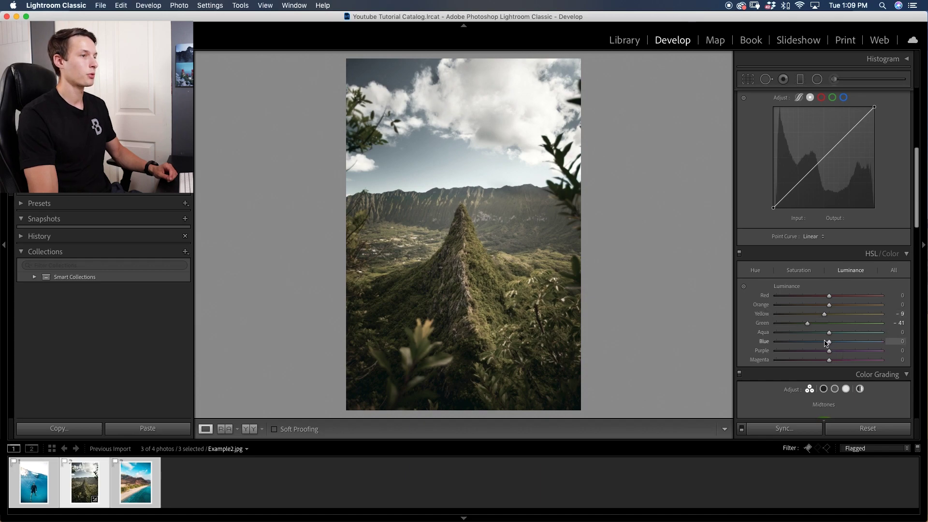
pyautogui.moveTo(811, 344); pyautogui.dragTo(827, 345)
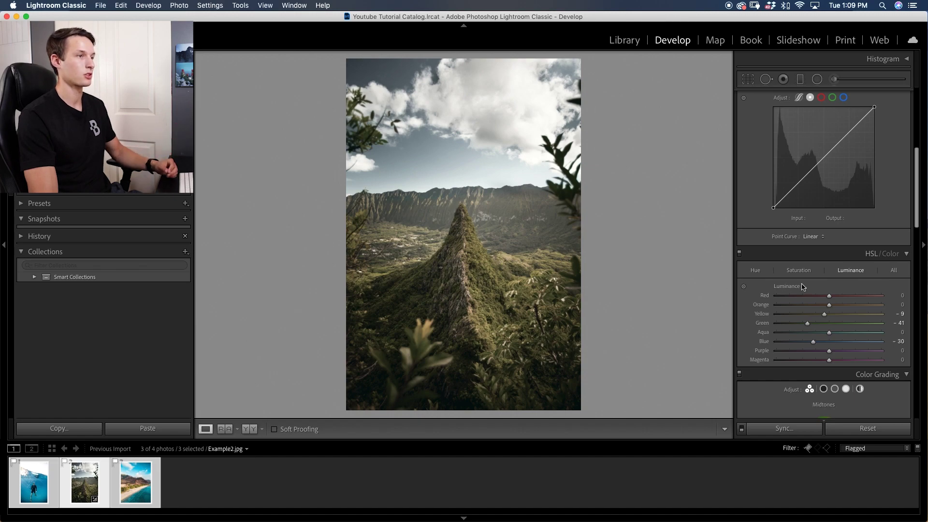
pyautogui.click(839, 295)
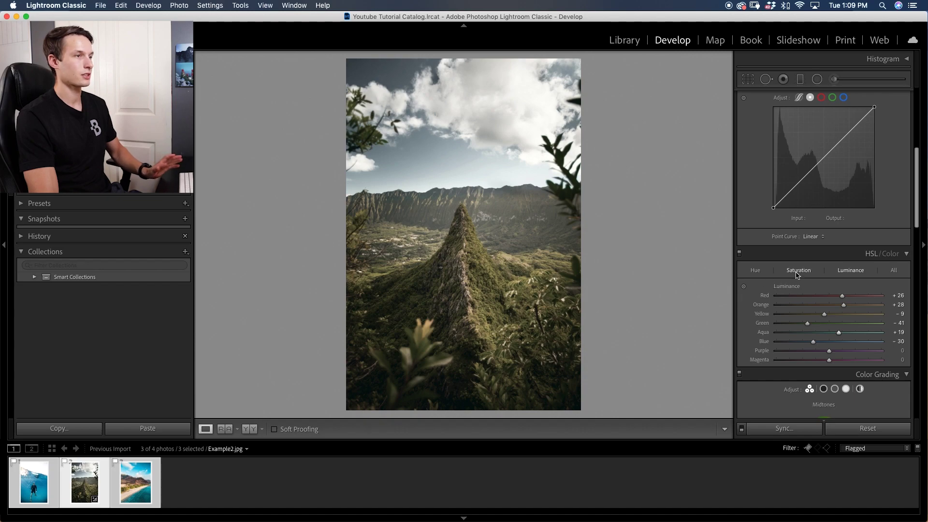
# Shift the HSL hues to Yellow +18, Green −23 and Blue −13
pyautogui.click(757, 271)
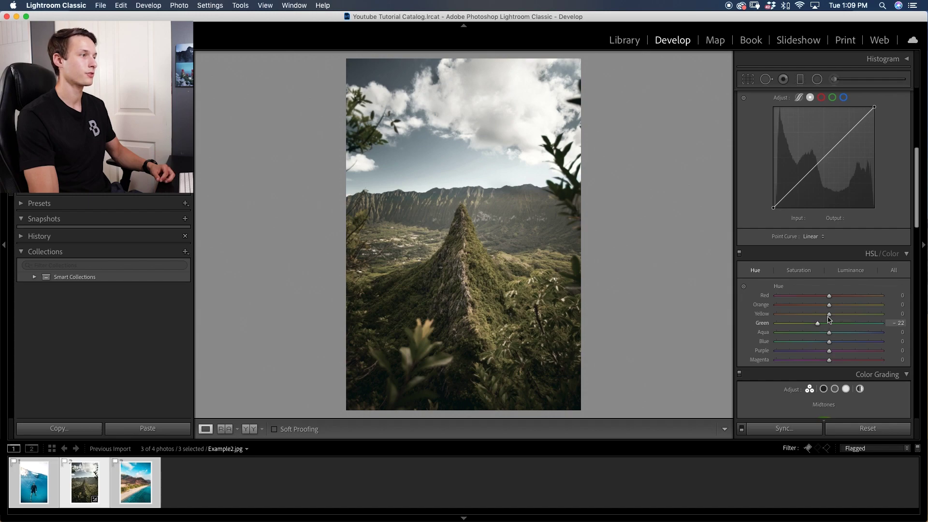
pyautogui.moveTo(829, 317); pyautogui.dragTo(839, 314)
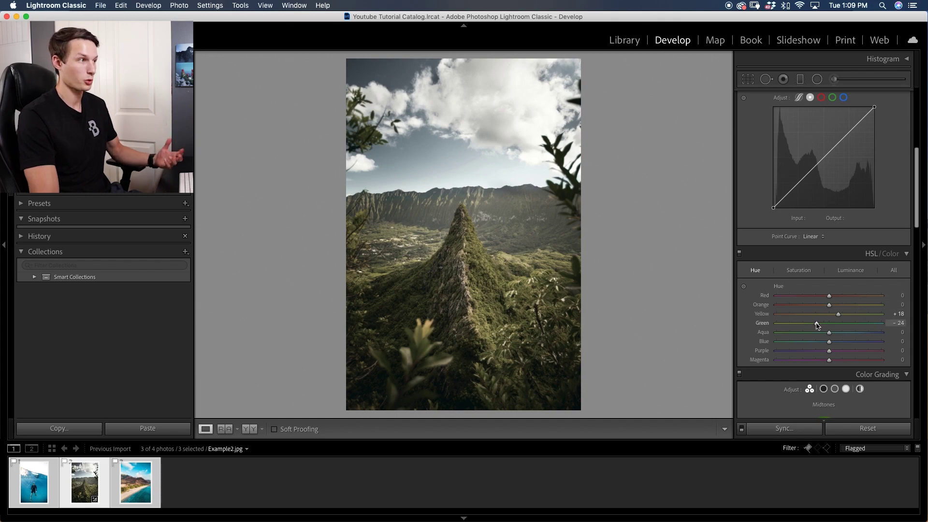
pyautogui.moveTo(817, 325); pyautogui.dragTo(817, 326)
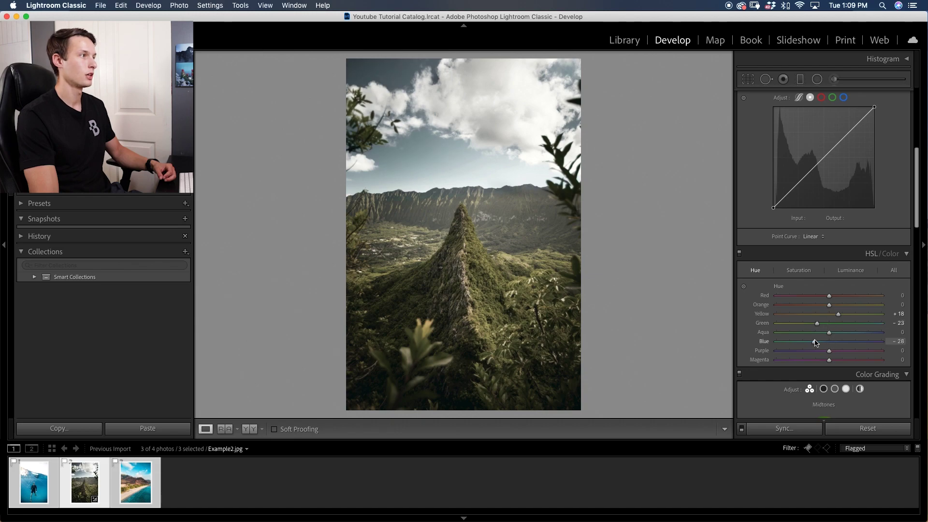
pyautogui.moveTo(815, 343); pyautogui.dragTo(823, 342)
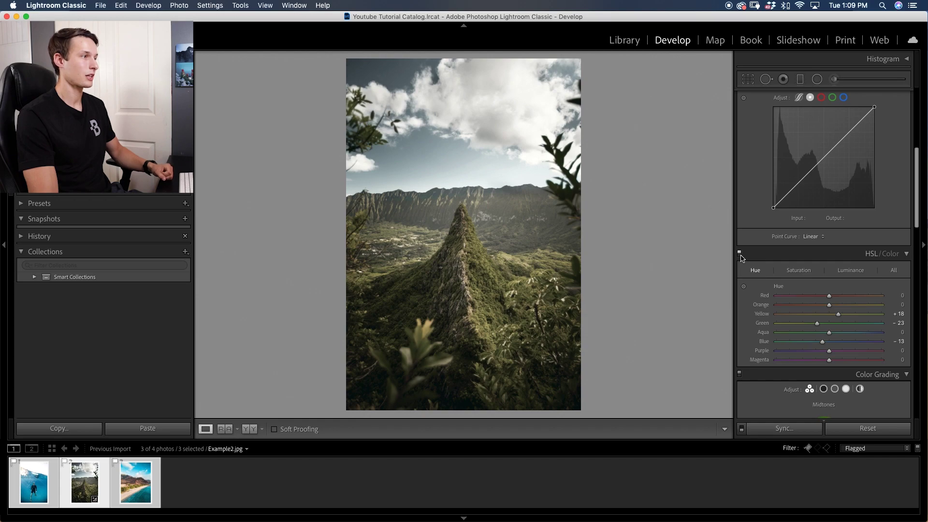
# Toggle the HSL adjustments off and on twice to compare the mountain grade
pyautogui.click(740, 254)
pyautogui.click(740, 254)
pyautogui.click(741, 254)
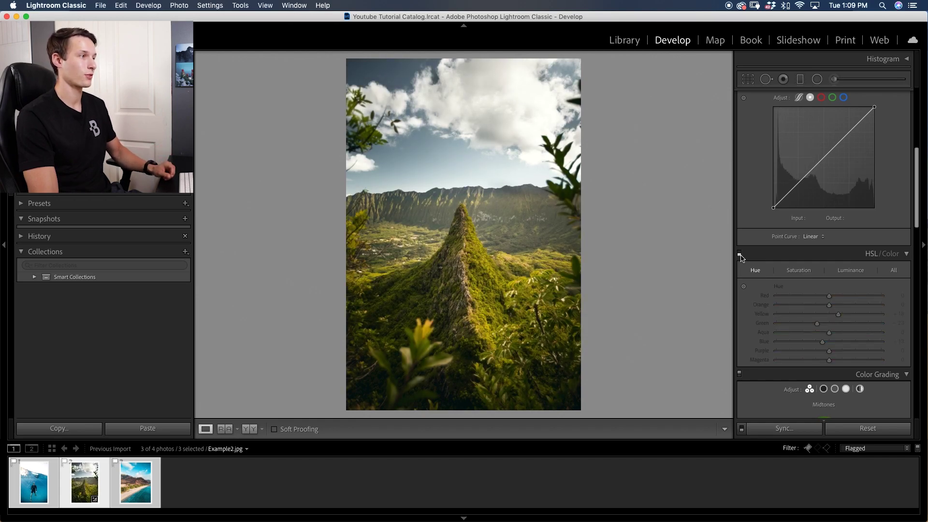
pyautogui.click(741, 255)
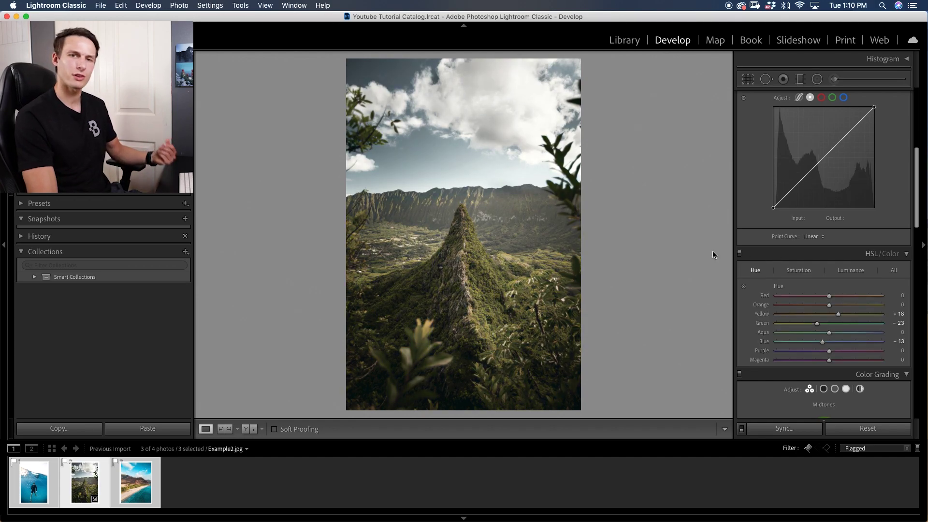
# Lift the highlights and add a midtone point on the tone curve, then view Before/After side by side
pyautogui.scroll(2, 883, 171)
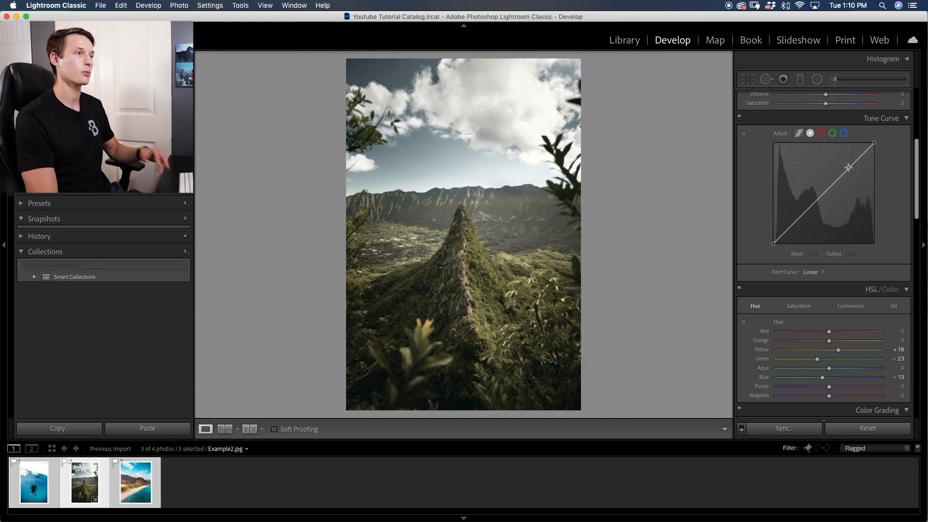
pyautogui.moveTo(849, 168); pyautogui.dragTo(847, 167)
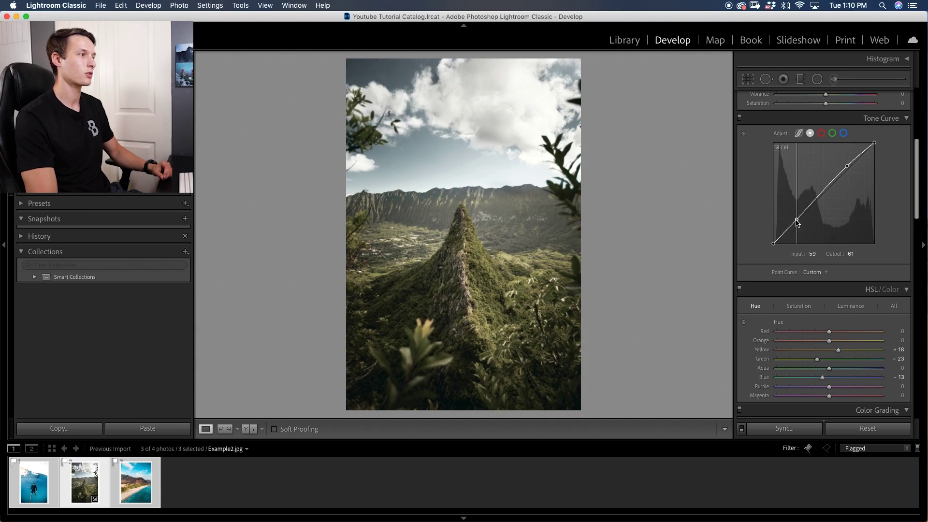
pyautogui.click(822, 193)
pyautogui.moveTo(823, 194); pyautogui.dragTo(822, 194)
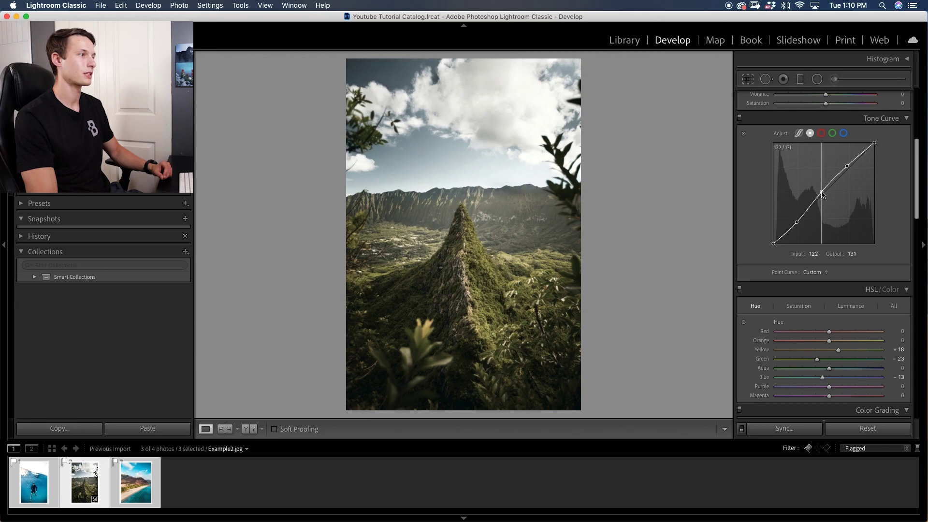
pyautogui.click(248, 430)
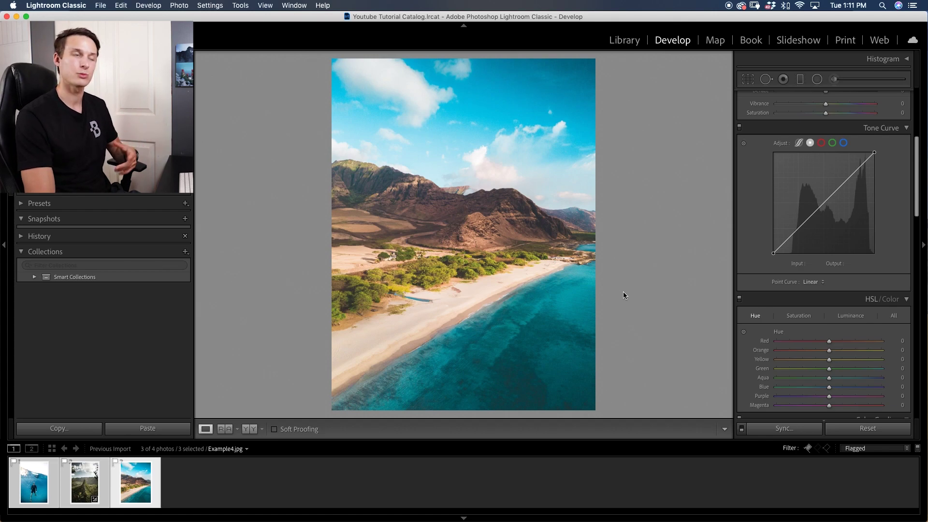
# Desaturate the beach photo to Blue −84, Green −69, Yellow −46, Orange −42, Red −34
pyautogui.scroll(-3, 785, 277)
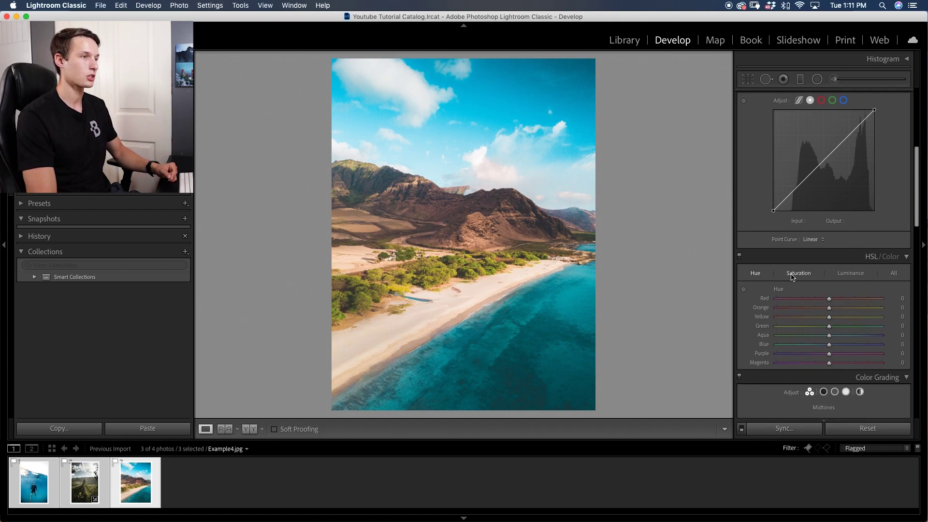
pyautogui.click(793, 275)
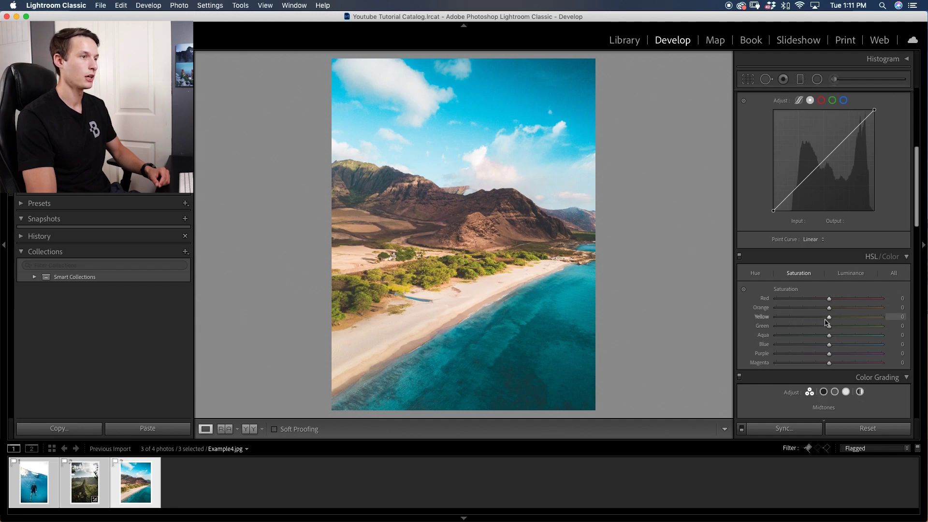
pyautogui.moveTo(829, 344); pyautogui.dragTo(815, 347)
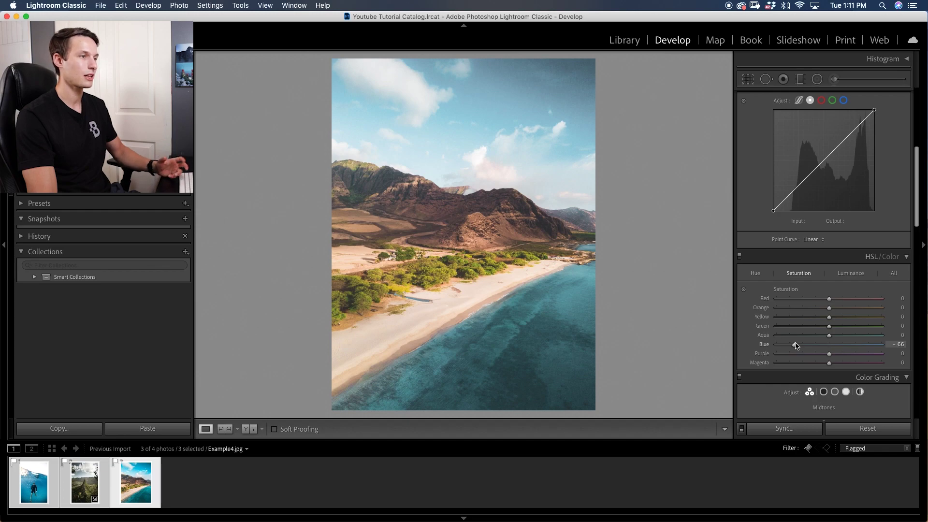
pyautogui.moveTo(796, 346)
pyautogui.mouseDown()
pyautogui.moveTo(770, 346)
pyautogui.moveTo(787, 346)
pyautogui.mouseUp()
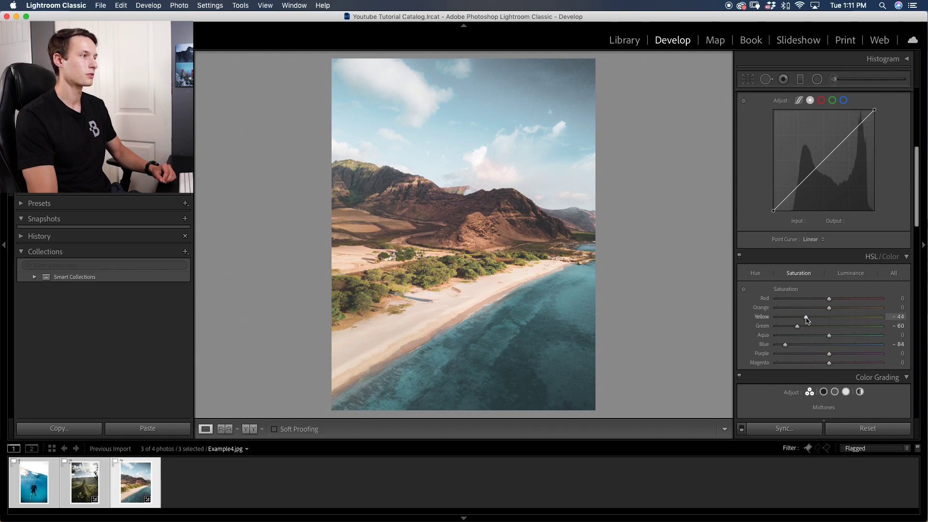
pyautogui.moveTo(807, 318); pyautogui.dragTo(811, 298)
pyautogui.moveTo(815, 308); pyautogui.dragTo(807, 308)
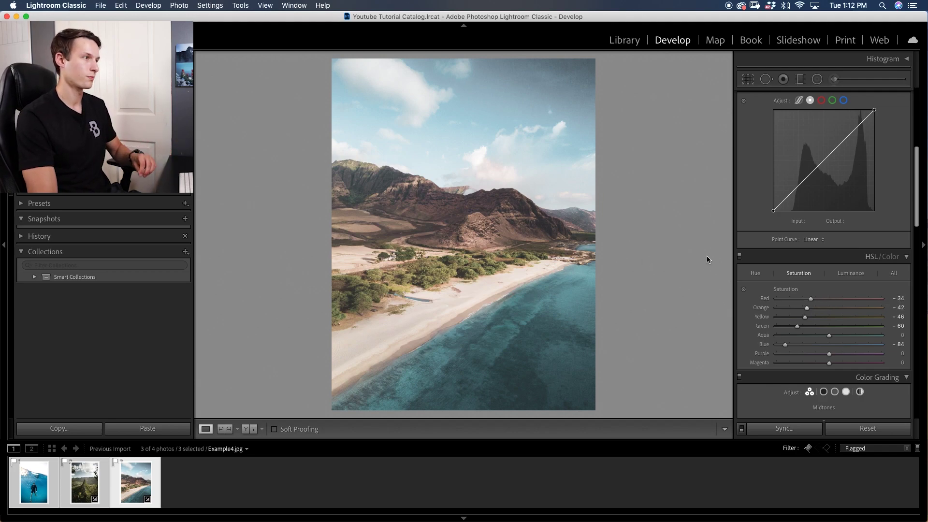
pyautogui.click(845, 275)
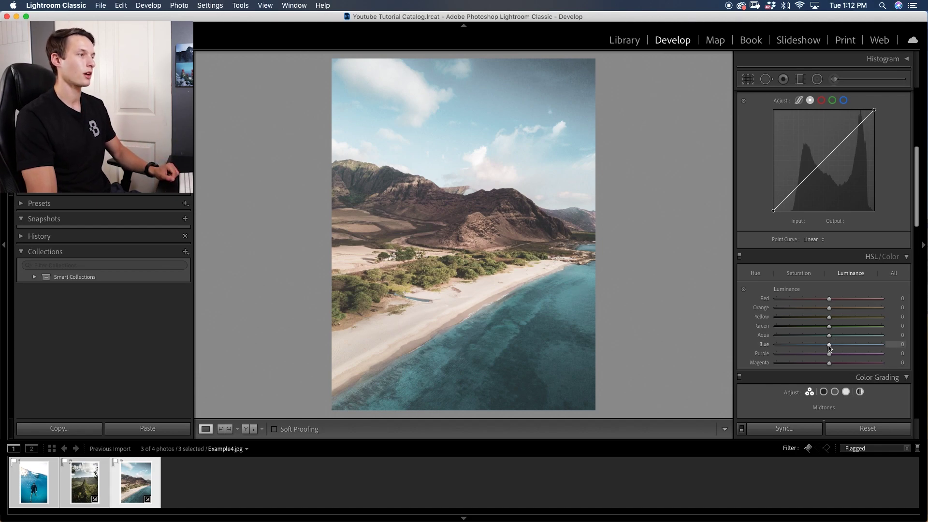
# Set the beach photo's luminance to Blue −56, Orange −41, Red −29, Yellow +9, Green +19
pyautogui.moveTo(829, 347); pyautogui.dragTo(799, 346)
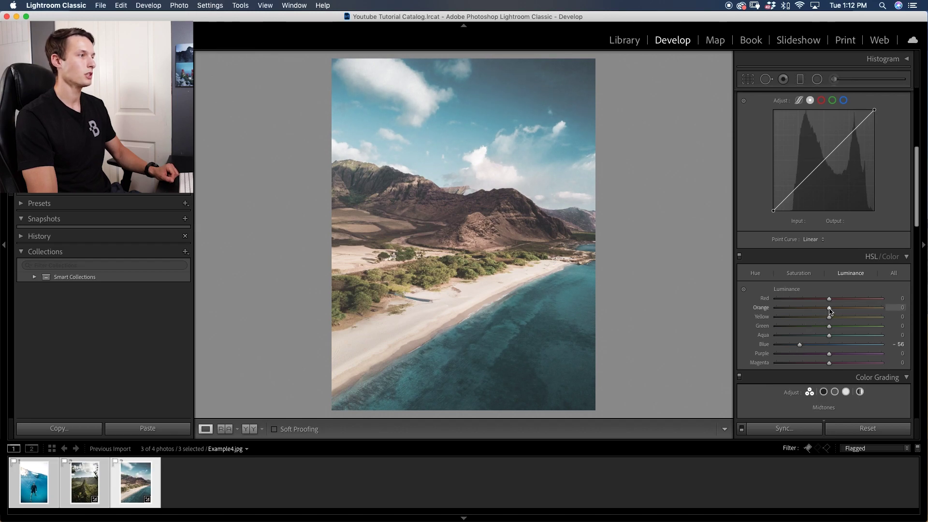
pyautogui.moveTo(830, 310); pyautogui.dragTo(813, 309)
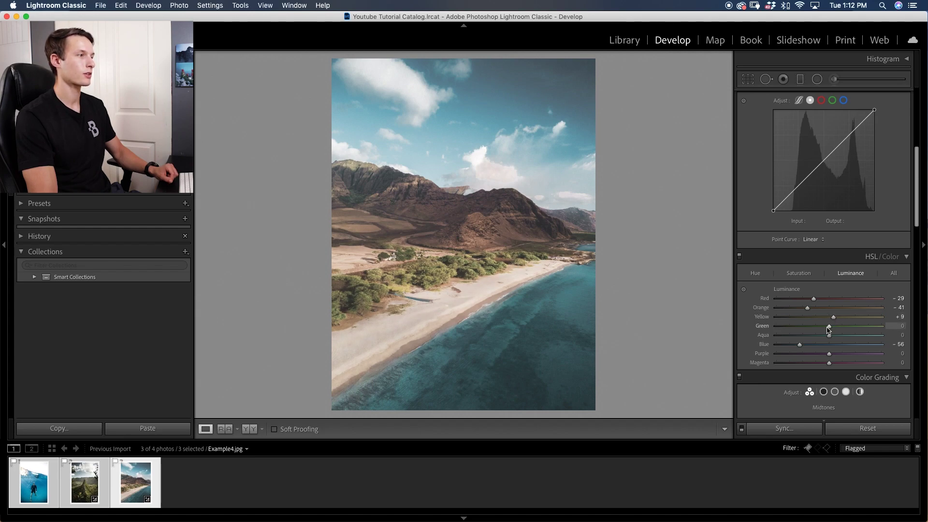
pyautogui.moveTo(827, 325); pyautogui.dragTo(840, 326)
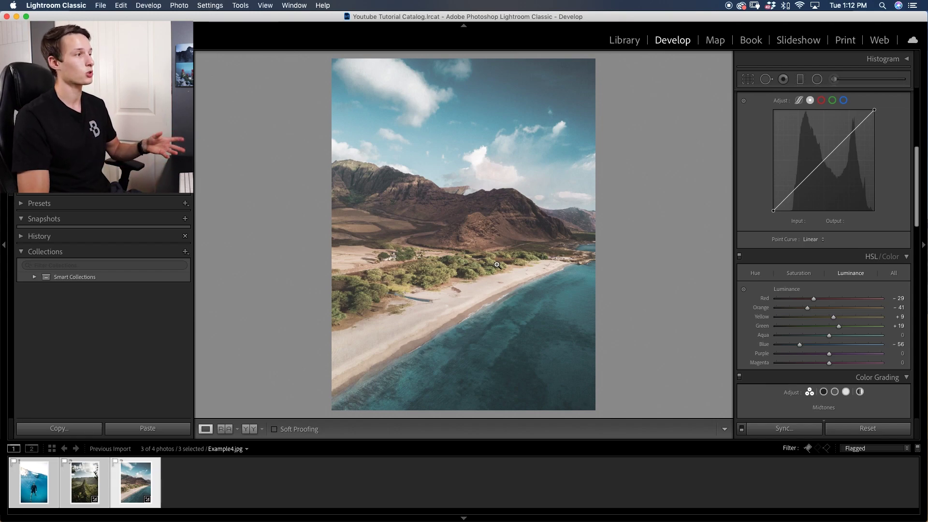
pyautogui.click(757, 276)
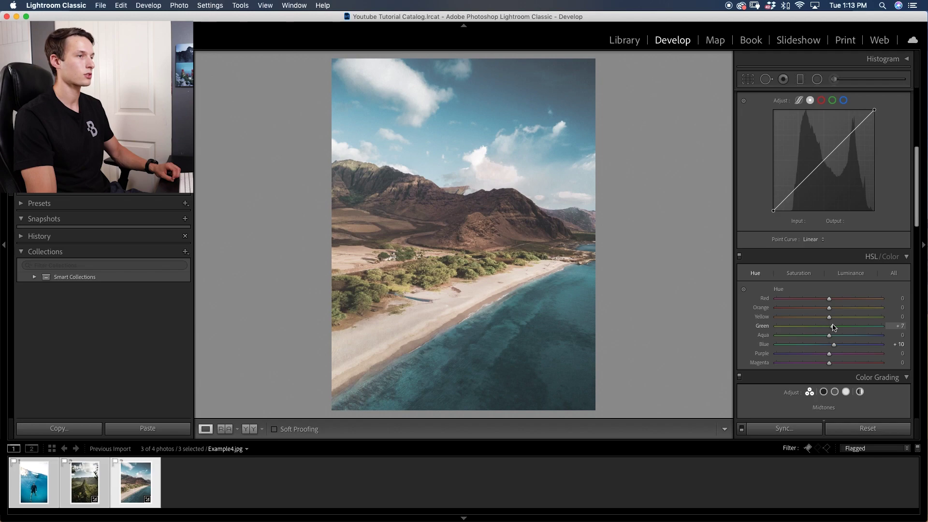
# Set the orange hue to −12 and toggle the HSL adjustments off and on to compare
pyautogui.moveTo(829, 308); pyautogui.dragTo(841, 309)
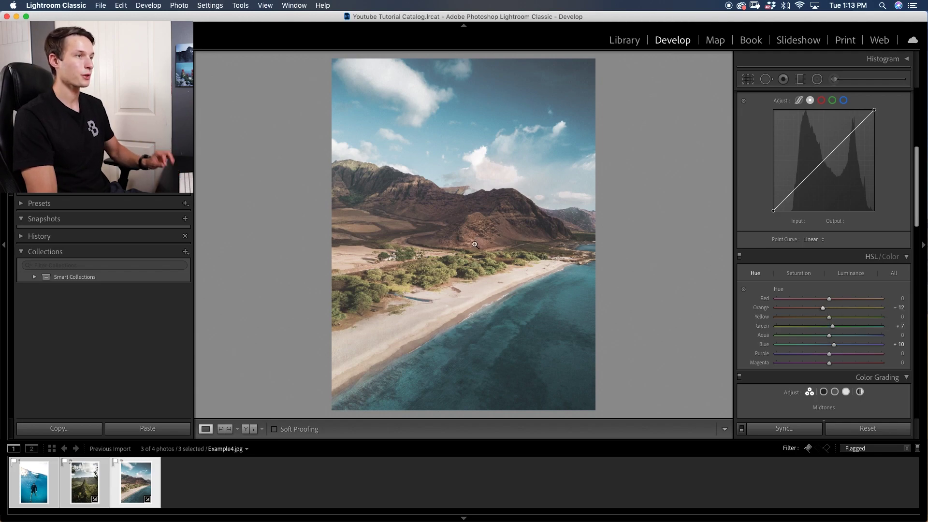
pyautogui.click(739, 257)
pyautogui.click(739, 257)
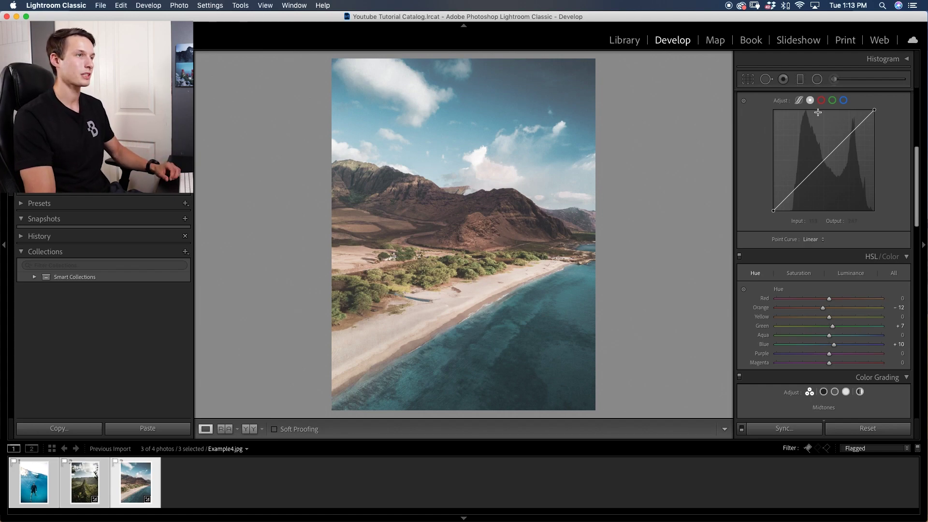
pyautogui.scroll(1, 865, 105)
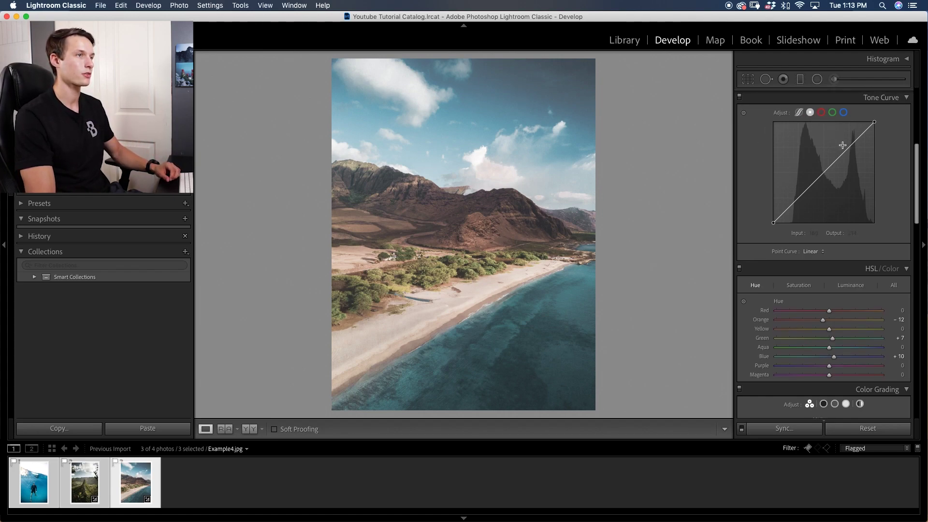
# Add tone curve points at 189/199, 108/108 and 57/48, then view Before/After left-right
pyautogui.moveTo(849, 147); pyautogui.dragTo(849, 145)
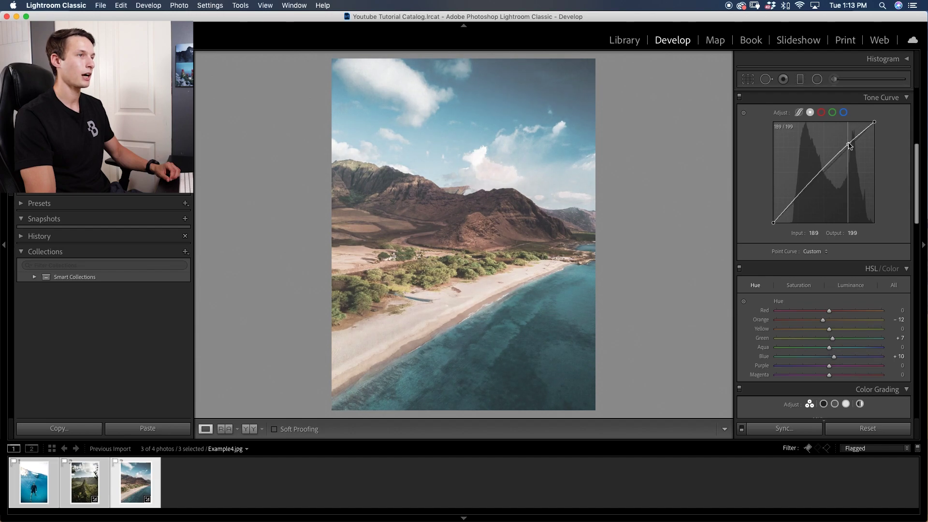
pyautogui.click(816, 180)
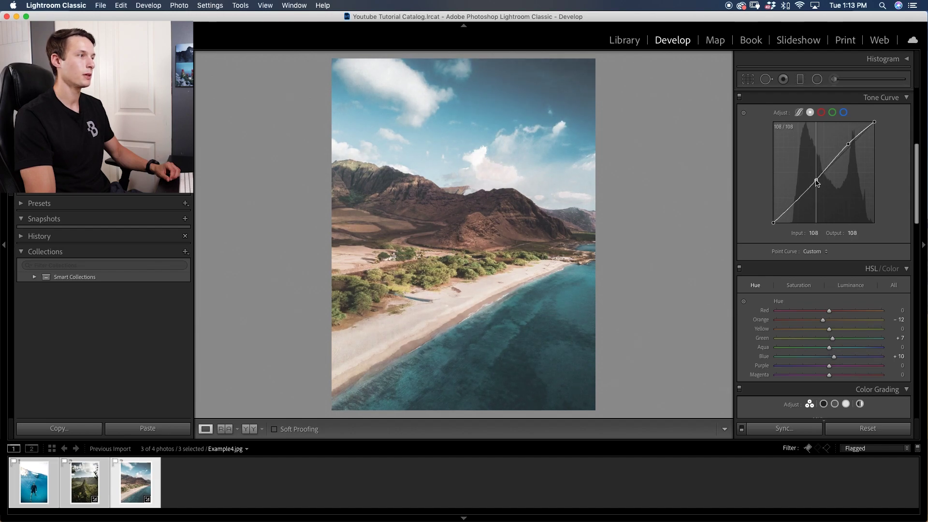
pyautogui.moveTo(797, 199); pyautogui.dragTo(796, 206)
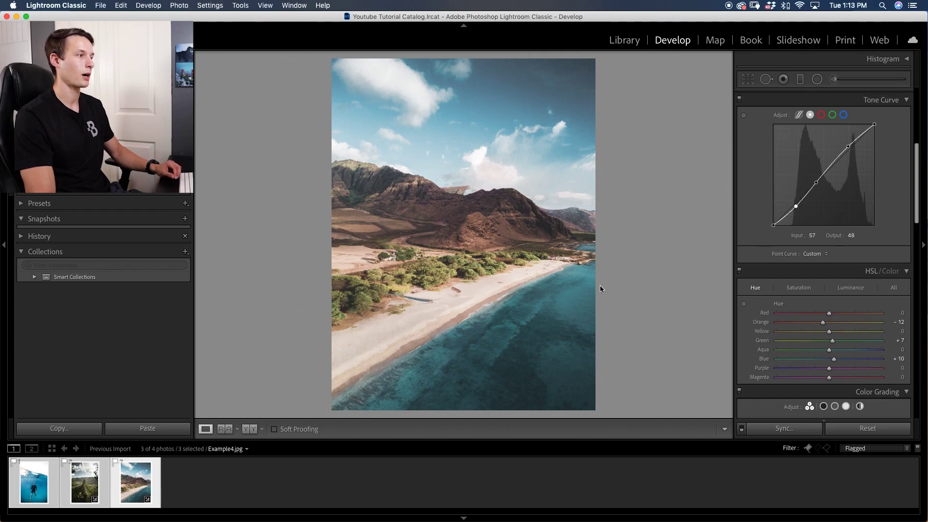
pyautogui.click(250, 428)
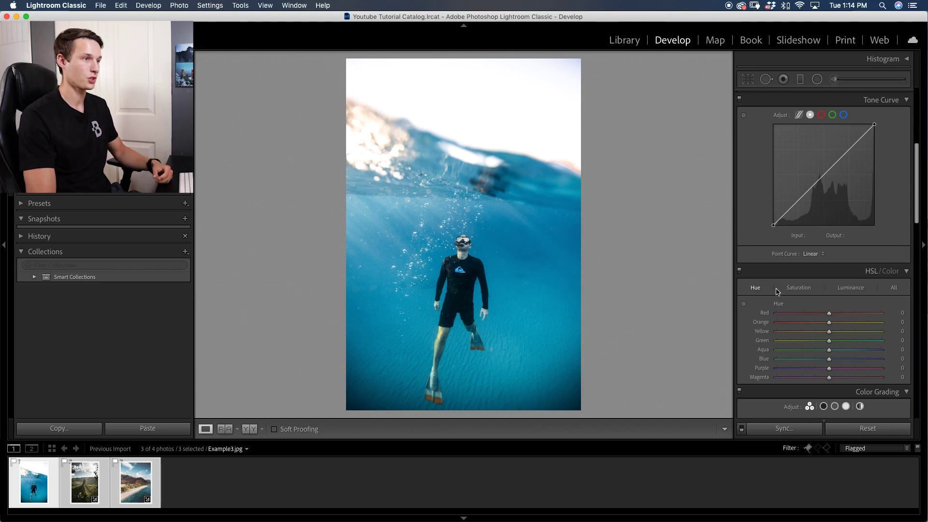
# Bring up the HSL Saturation adjustments for the underwater photo Example3.jpg
pyautogui.click(799, 288)
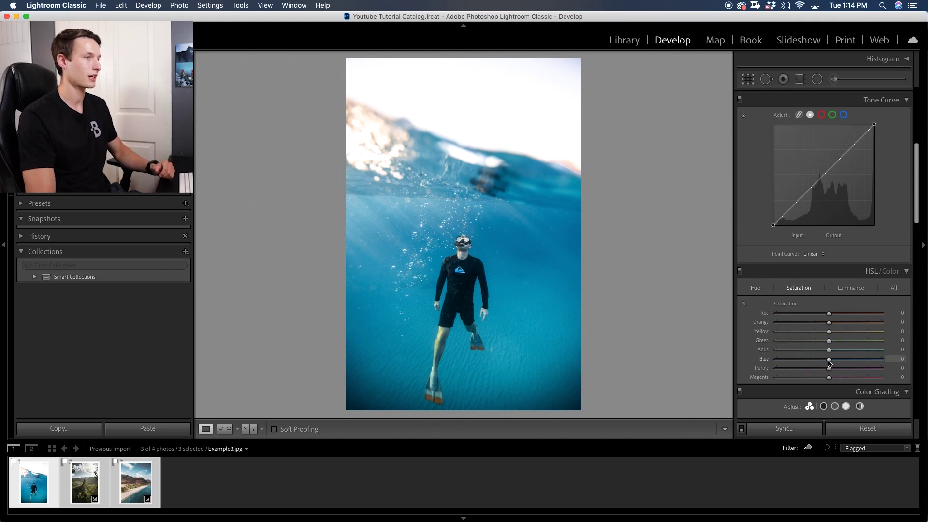
# Desaturate the blue water and shift the Aqua hue to -17
pyautogui.moveTo(831, 363); pyautogui.dragTo(806, 360)
pyautogui.click(842, 289)
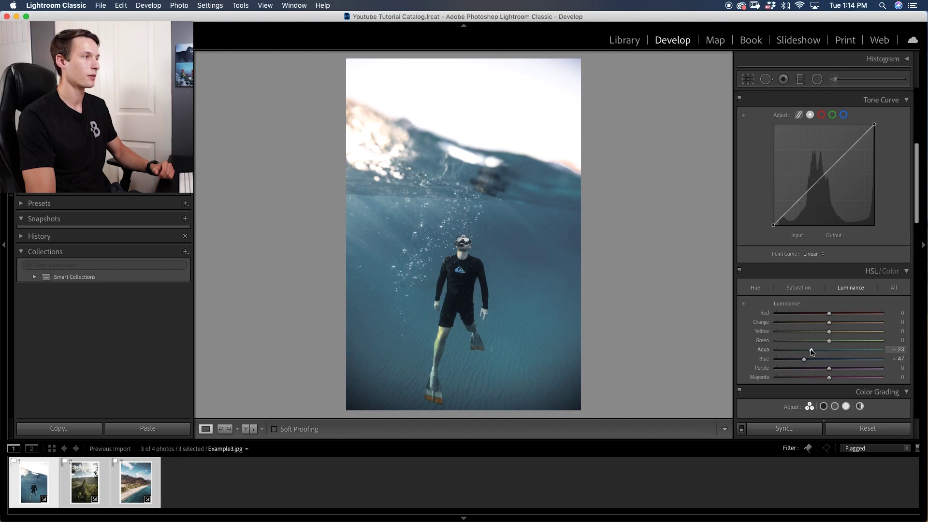
pyautogui.click(756, 287)
pyautogui.moveTo(829, 359); pyautogui.dragTo(820, 350)
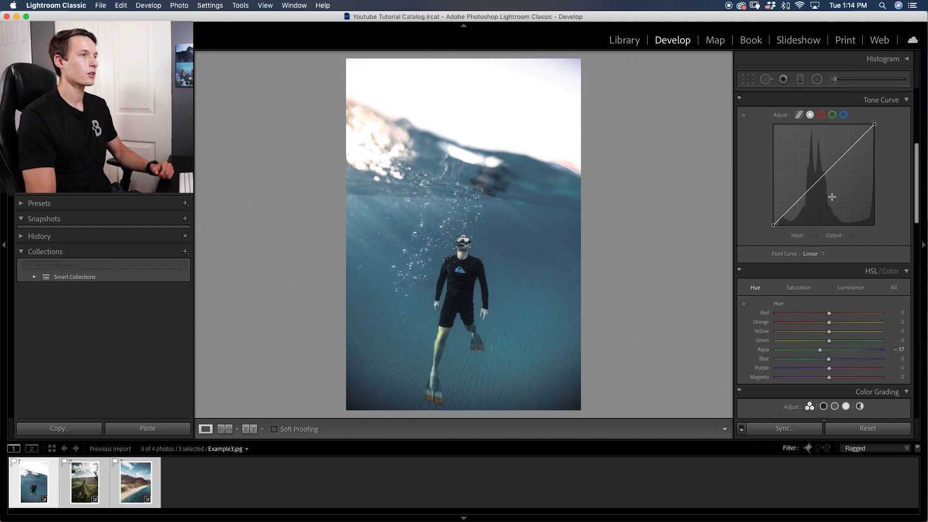
# Build an S-shaped tone curve with points at 186/194, 114/117 and 57/47
pyautogui.scroll(1, 832, 197)
pyautogui.moveTo(851, 165); pyautogui.dragTo(847, 164)
pyautogui.click(819, 195)
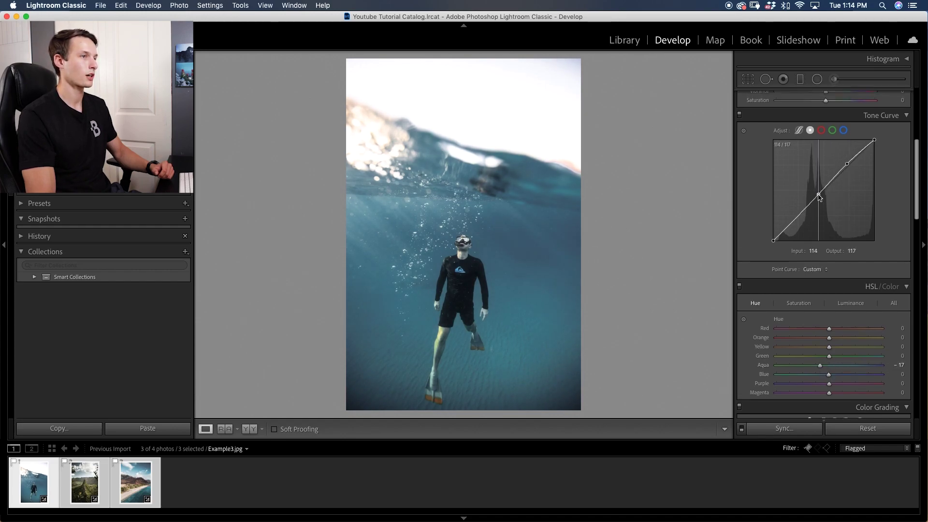
pyautogui.moveTo(796, 218); pyautogui.dragTo(795, 222)
# Show the graded diver photo beside its original in the Before/After left-right view
pyautogui.click(248, 429)
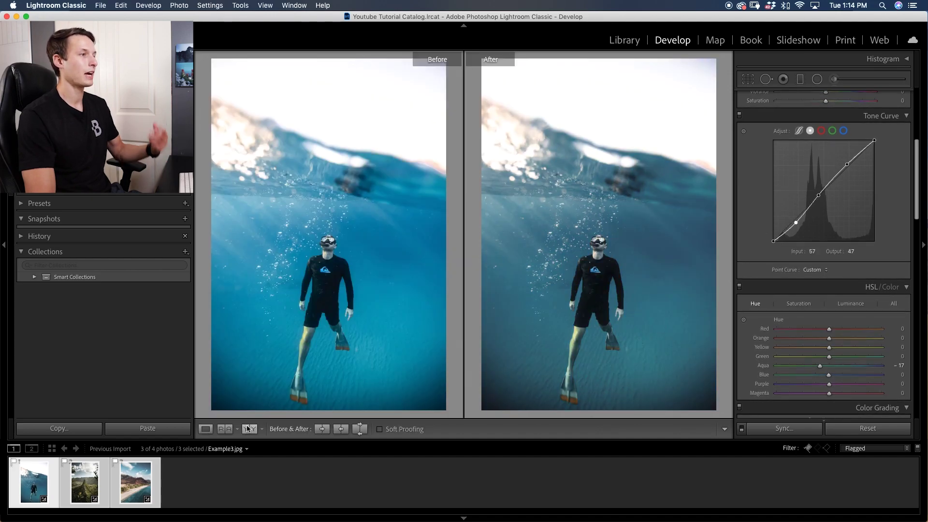